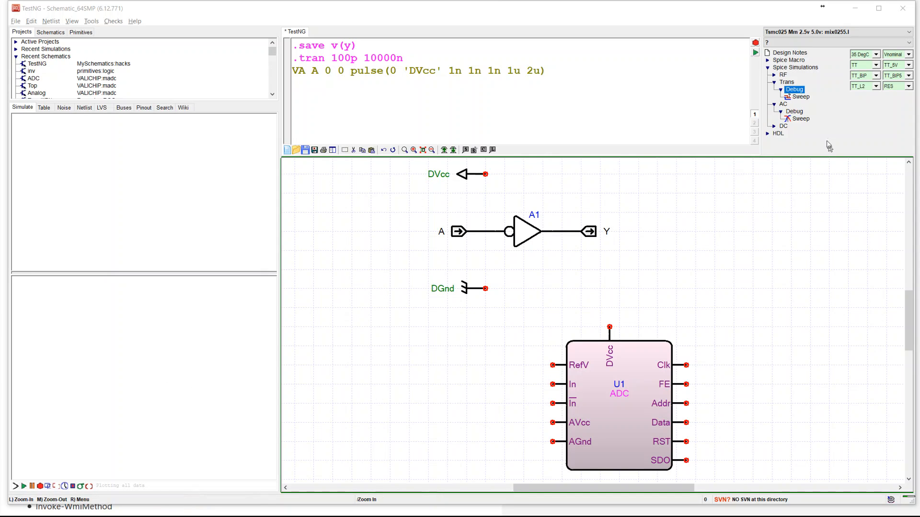
Step: Run the transient debug simulation, comment out the .save v(y) line with an asterisk, and run it again
left_click(756, 53)
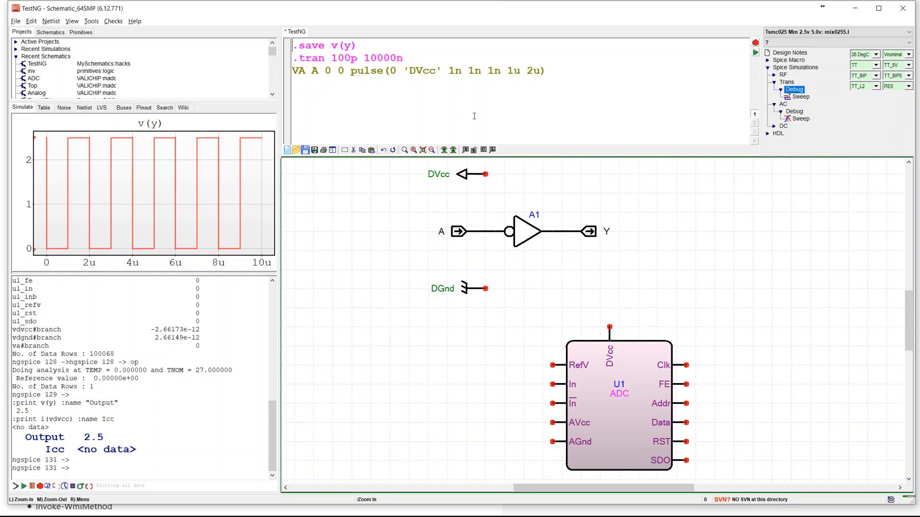
type("*")
left_click(755, 53)
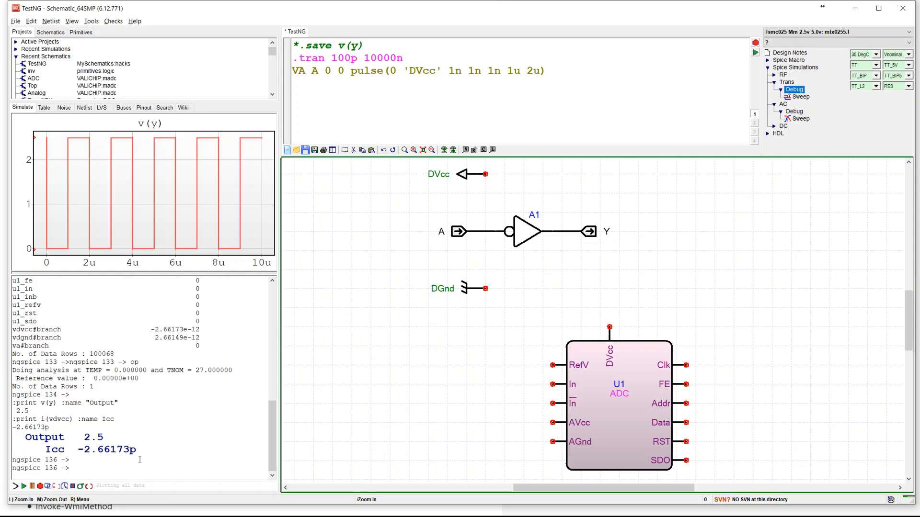
Step: Run op in the ngspice console, evaluate the expression (+ 7 8), and run print e
key("Return")
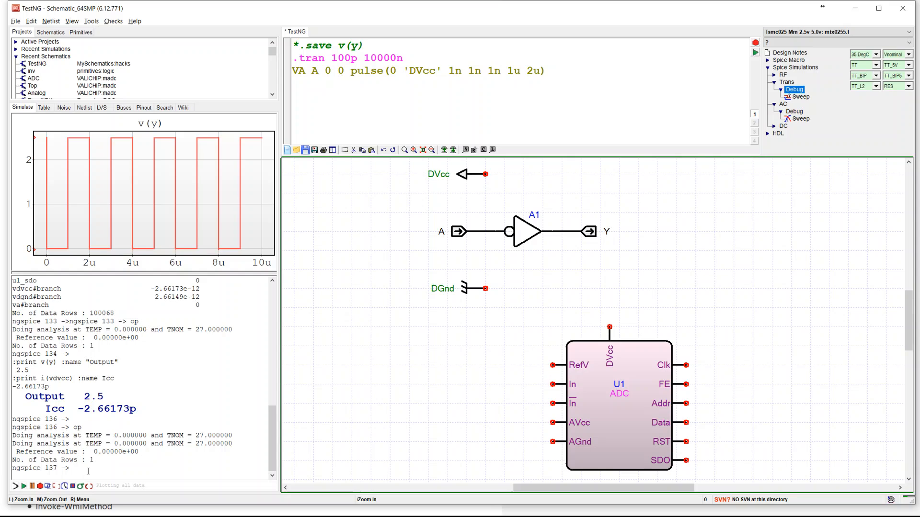
type("(+ 7 8")
key("Return")
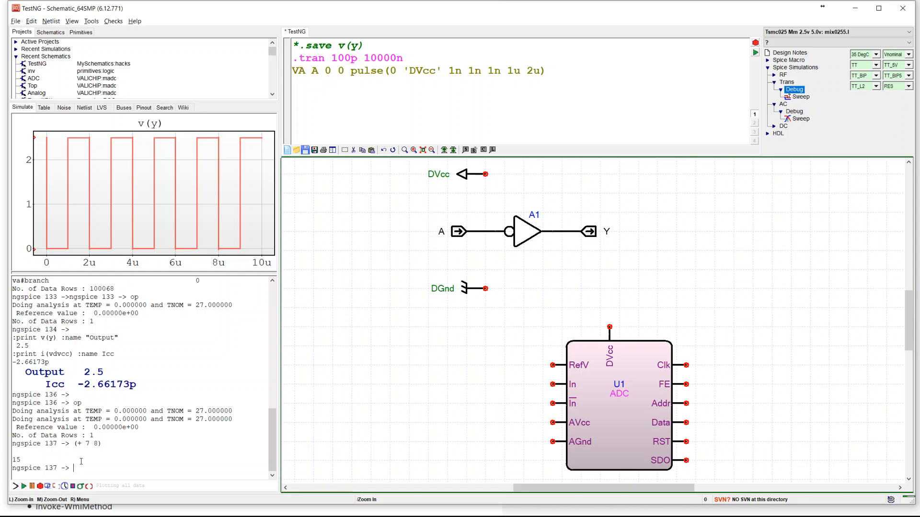
type("print e")
key("Return")
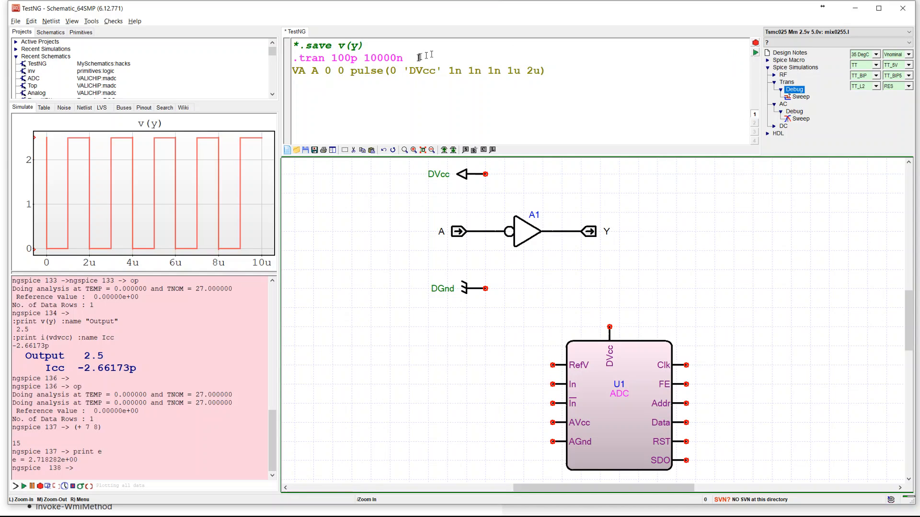
Step: Set the transient stop time to 100000n, rerun the simulation, and magnify the v(y) waveform between about 71u and 77u
left_click(390, 58)
type("0")
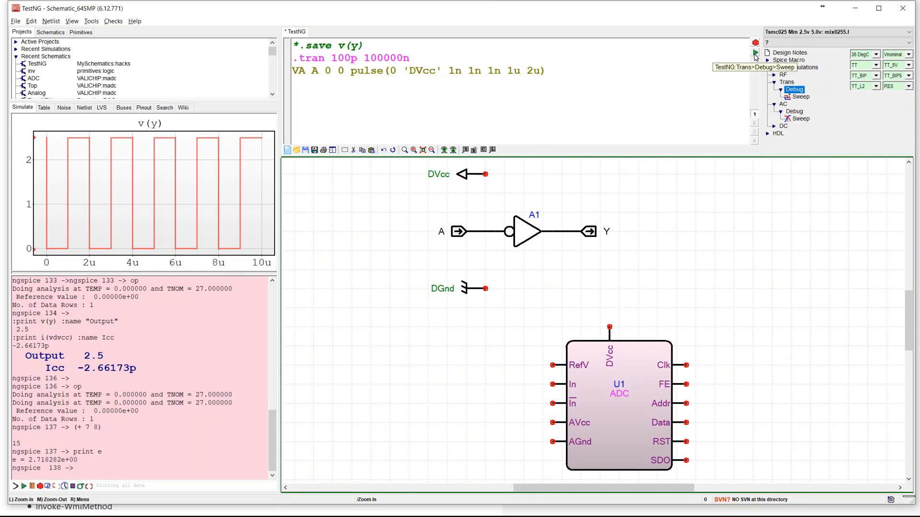
left_click(755, 52)
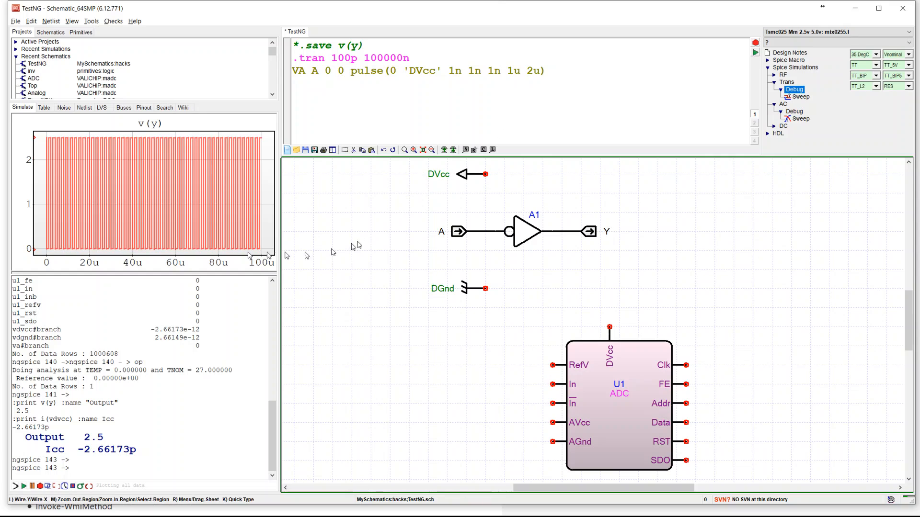
left_click_drag(198, 263, 212, 264)
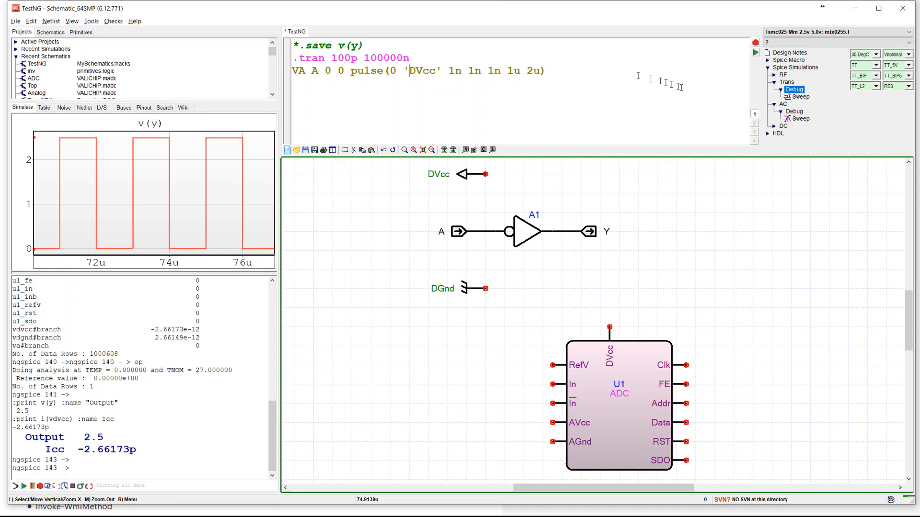
Step: Choose the AC sweep under the AC debug setup and run the analysis ac dec 100 10 10g
left_click(794, 111)
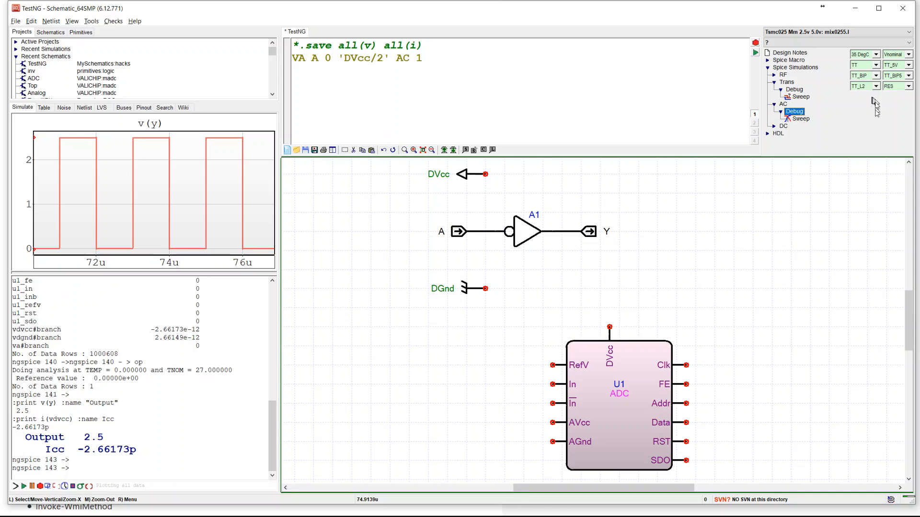
left_click(798, 119)
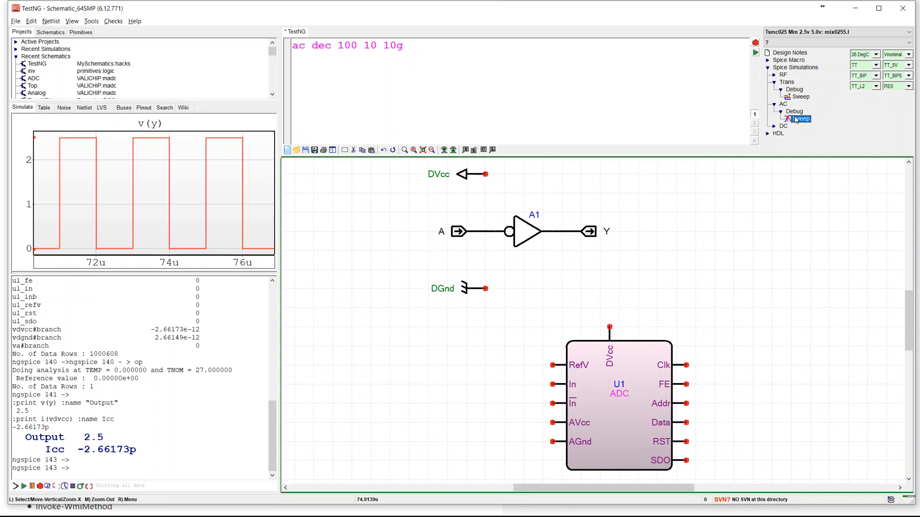
left_click(756, 53)
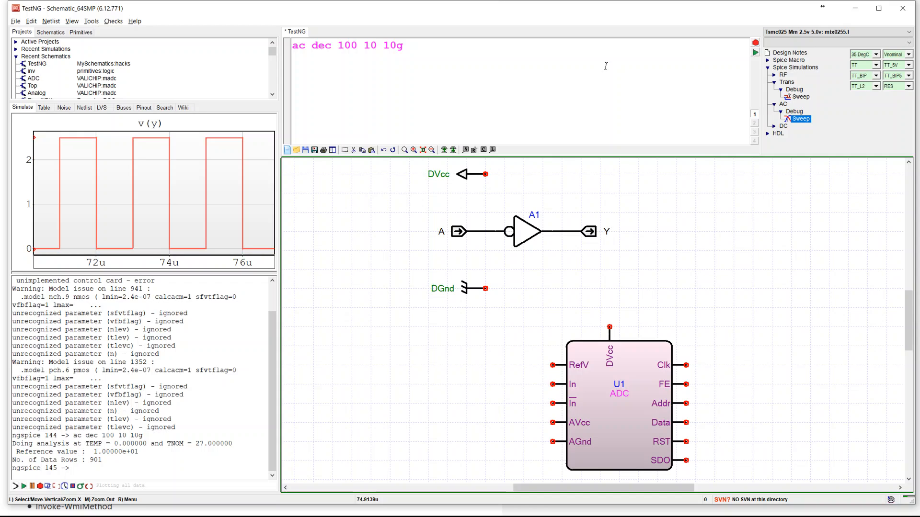
right_click(571, 233)
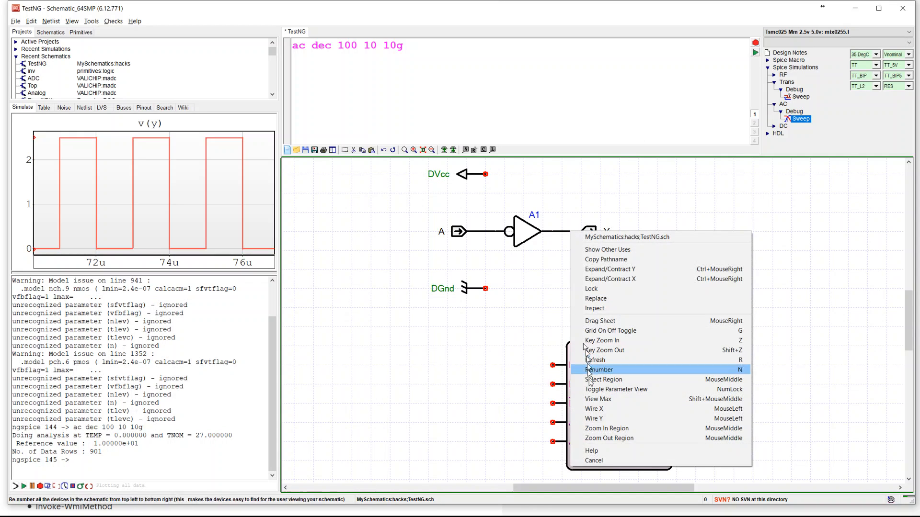
left_click(576, 196)
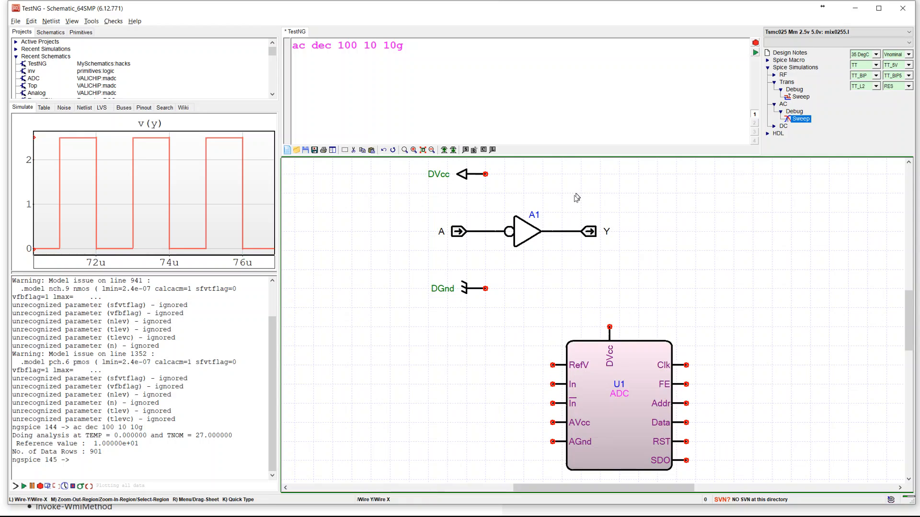
right_click(567, 234)
left_click(572, 219)
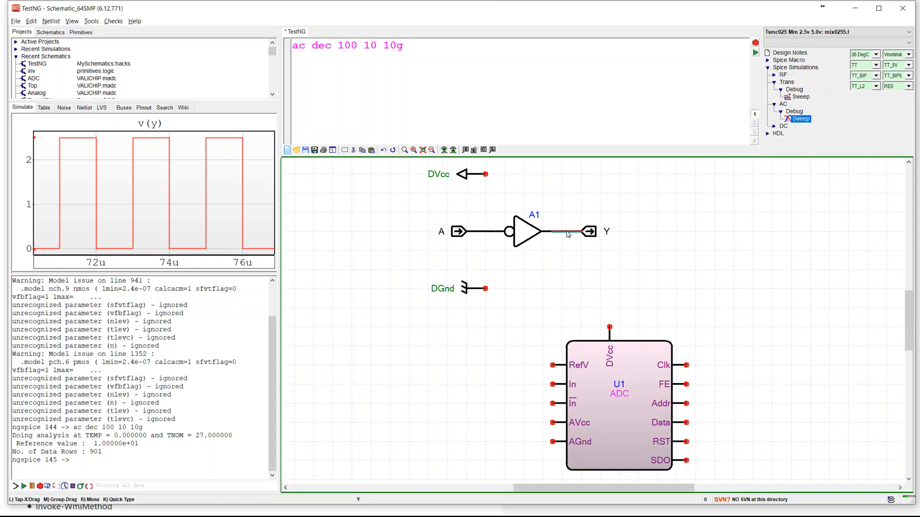
right_click(567, 233)
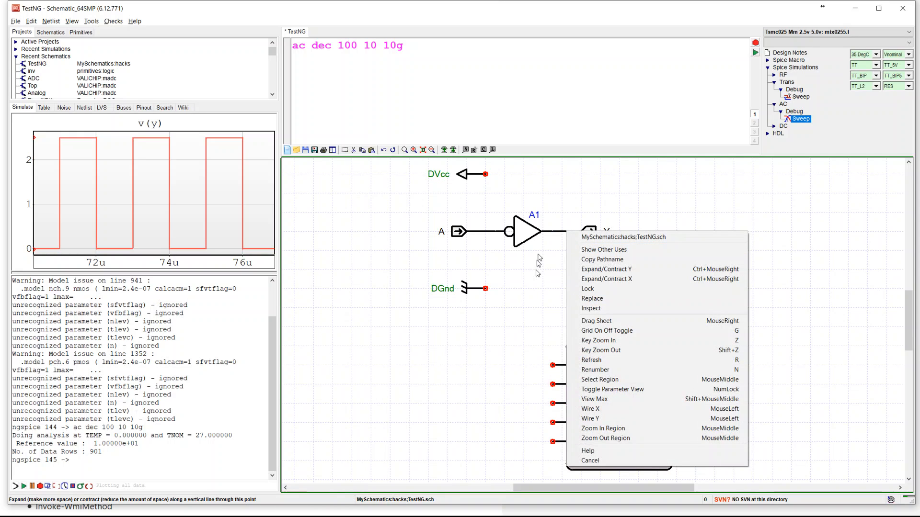
left_click(591, 193)
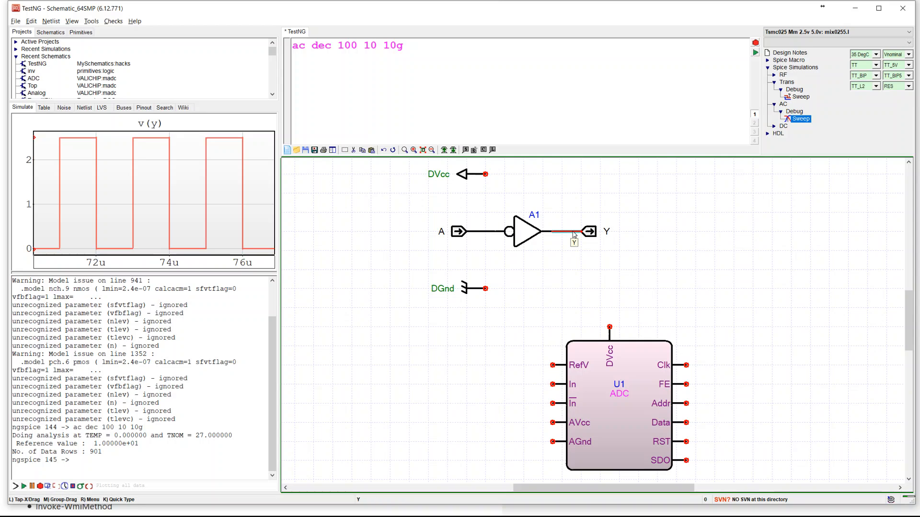
Step: Plot the AC response of the inverter's output wire Y and run an op analysis in the console
right_click(573, 234)
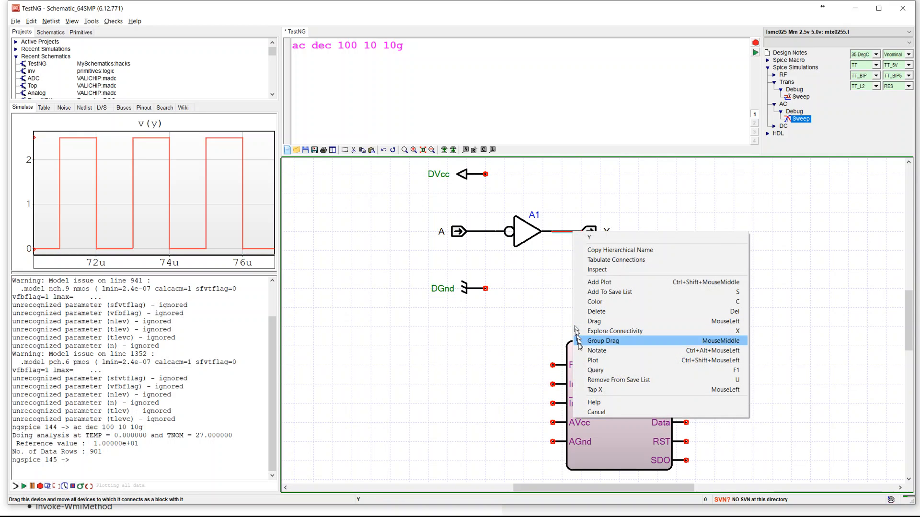
left_click(594, 360)
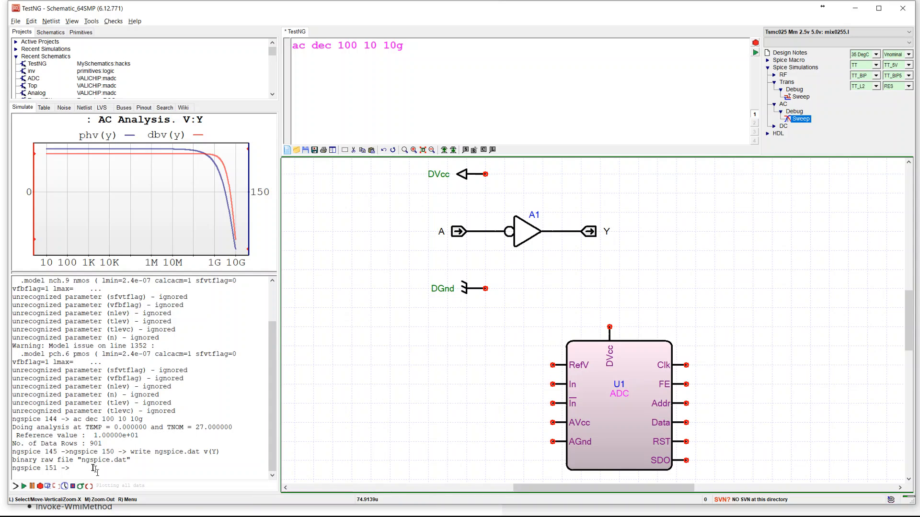
key("Return")
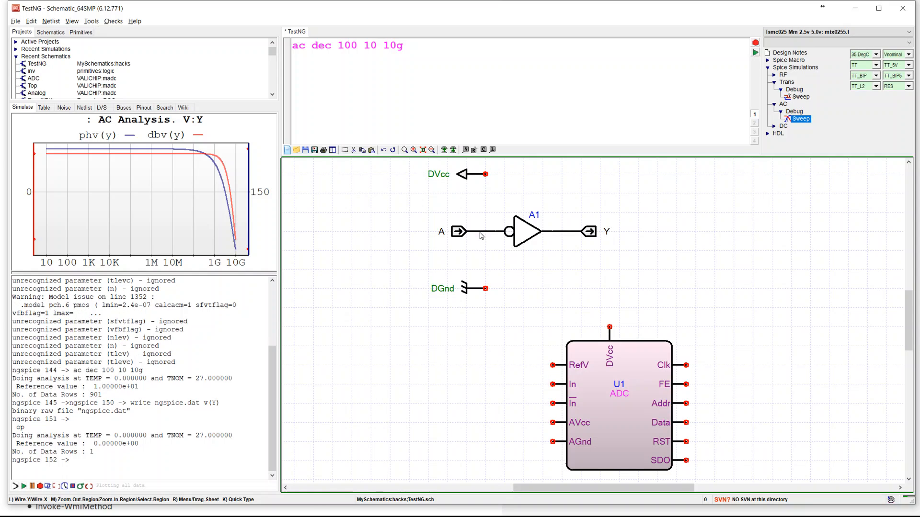
mouse_move(481, 235)
mouse_move(565, 236)
Step: Open the schematic inside ADC block U1, examine its analog and digital sections, and return to the TestNG schematic
double_click(594, 386)
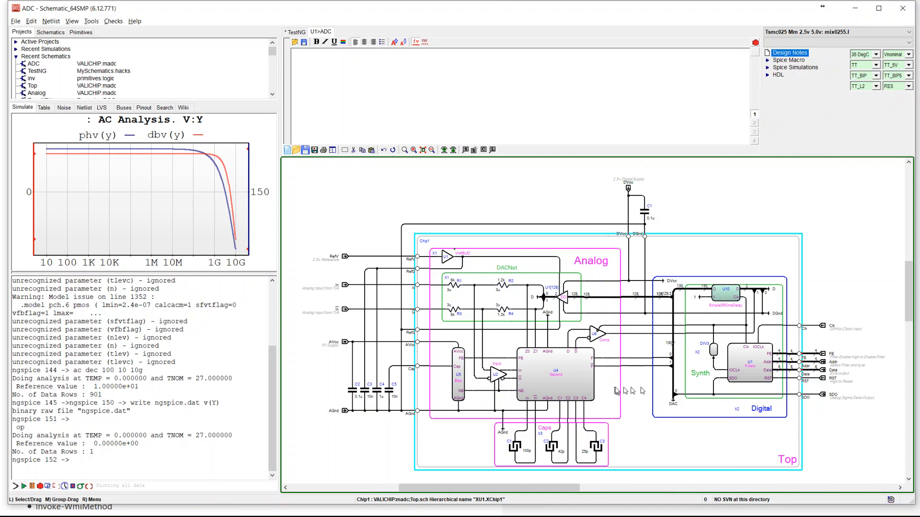
scroll(653, 386, "up", 3)
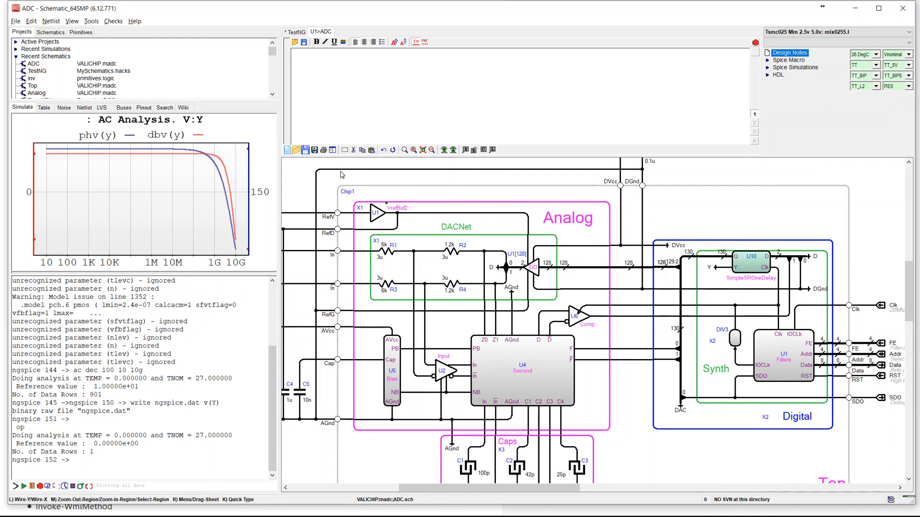
middle_click(304, 180)
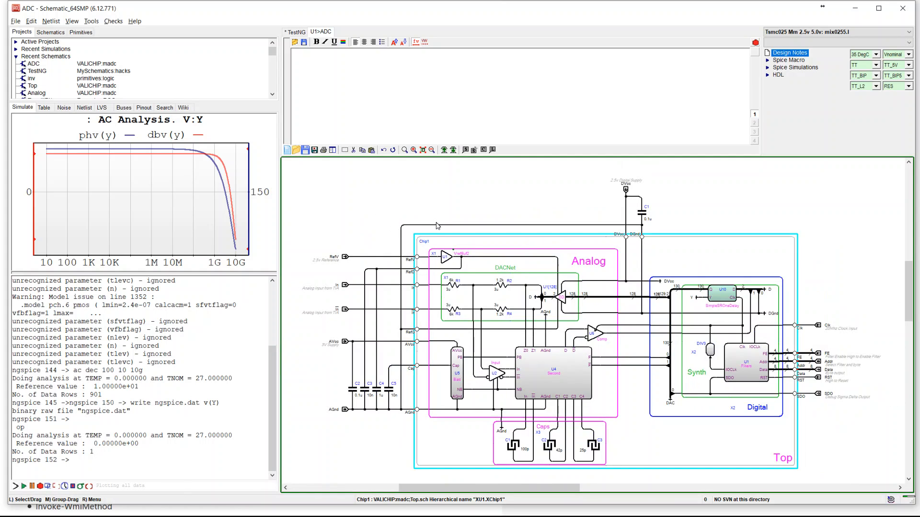
mouse_move(437, 226)
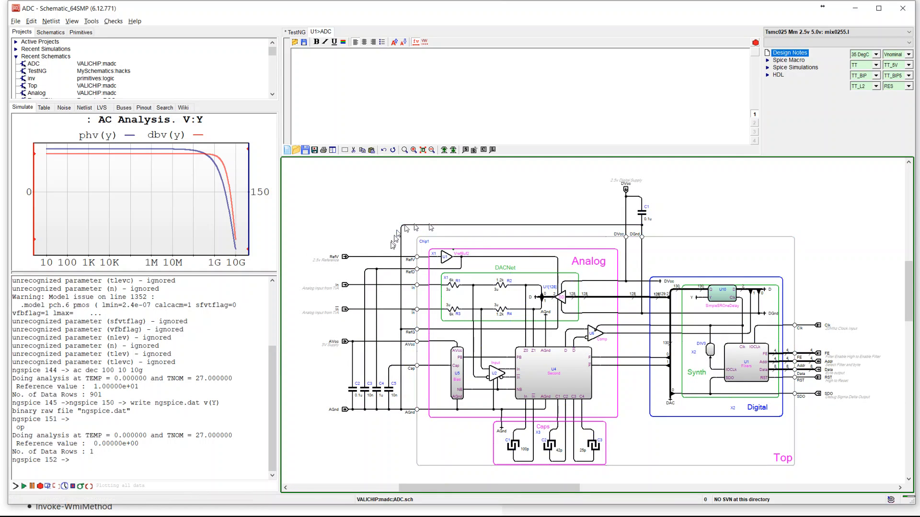
mouse_move(388, 271)
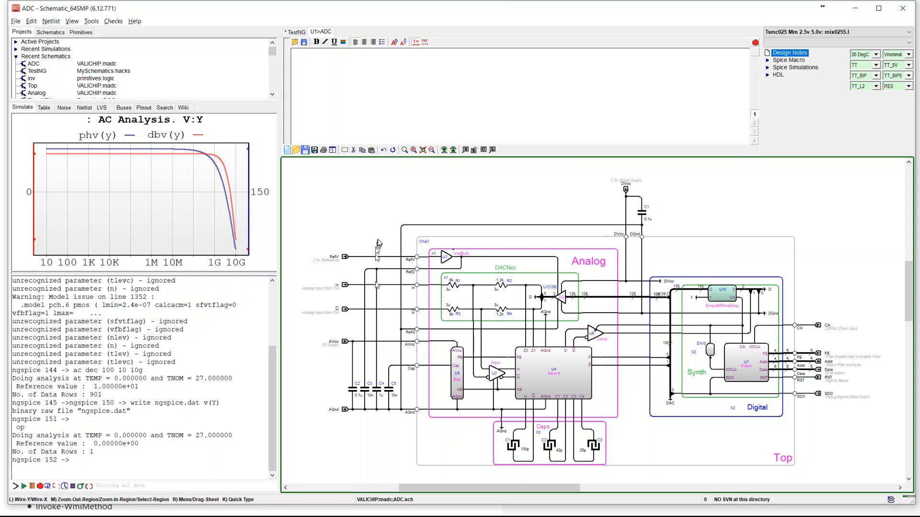
left_click(444, 149)
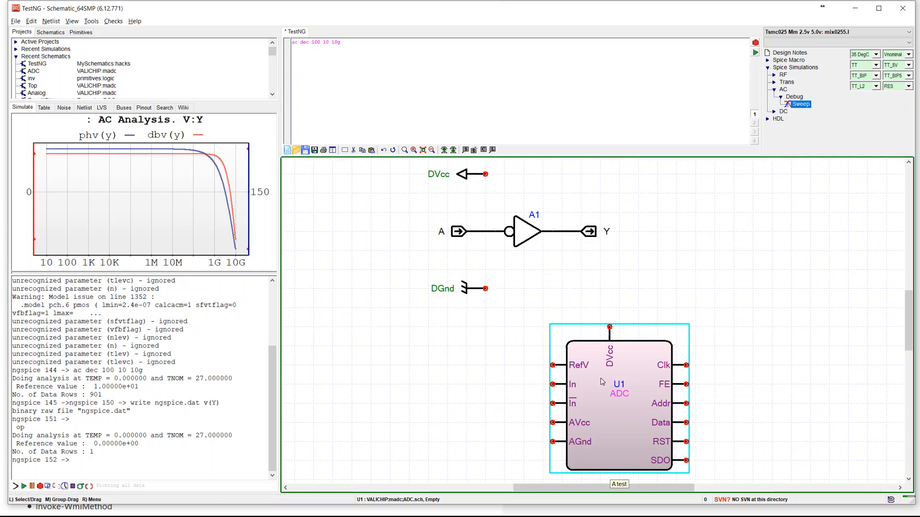
Step: Replace the designer note of ADC block U1 with "This is the ADC core marked to no spice" and check its tooltip
double_click(602, 382)
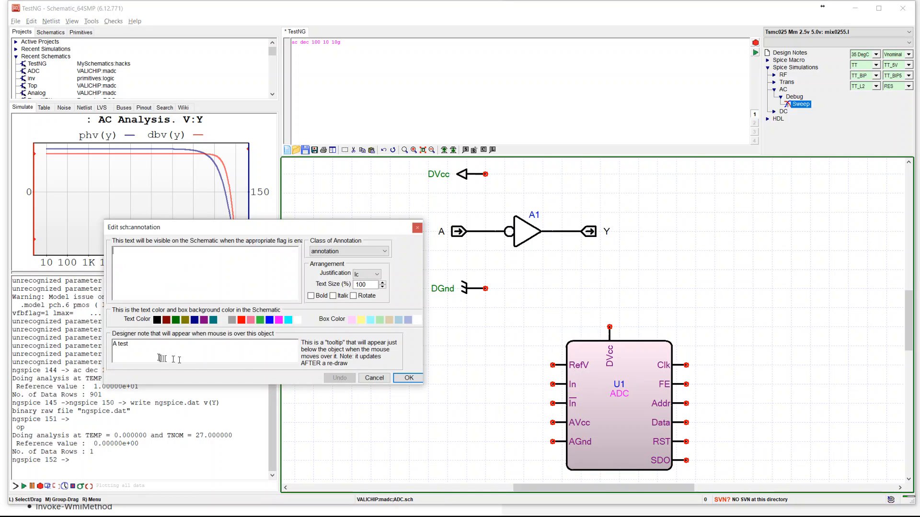
left_click_drag(140, 343, 112, 343)
type("This is the ADC core marek")
key("BackSpace")
key("BackSpace")
type("rked to no s")
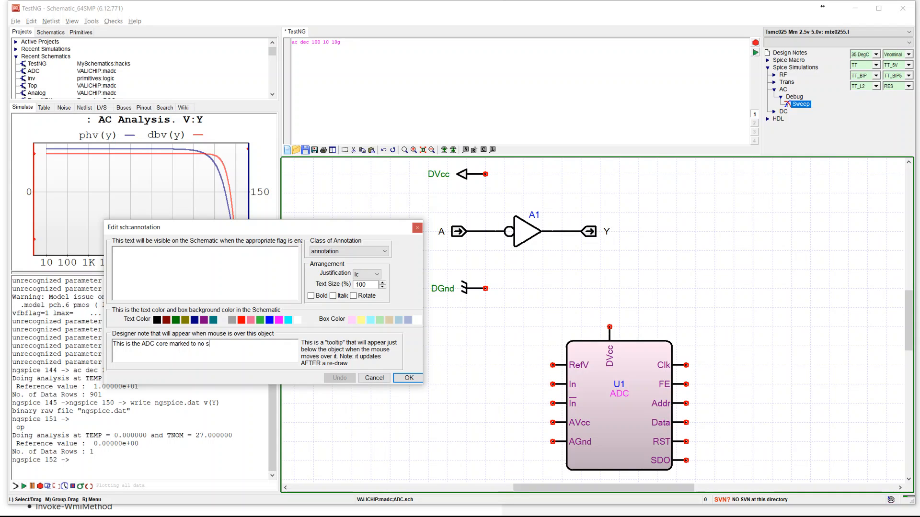
type("pice")
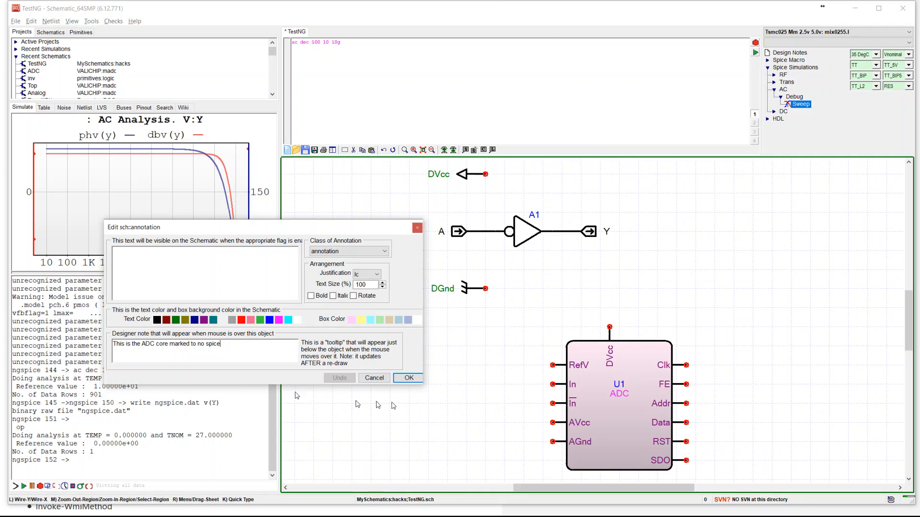
left_click(409, 378)
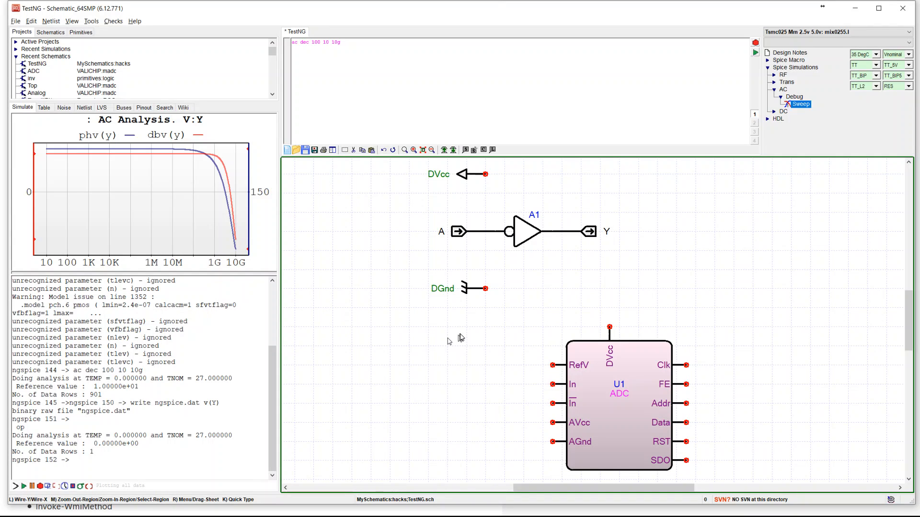
mouse_move(578, 355)
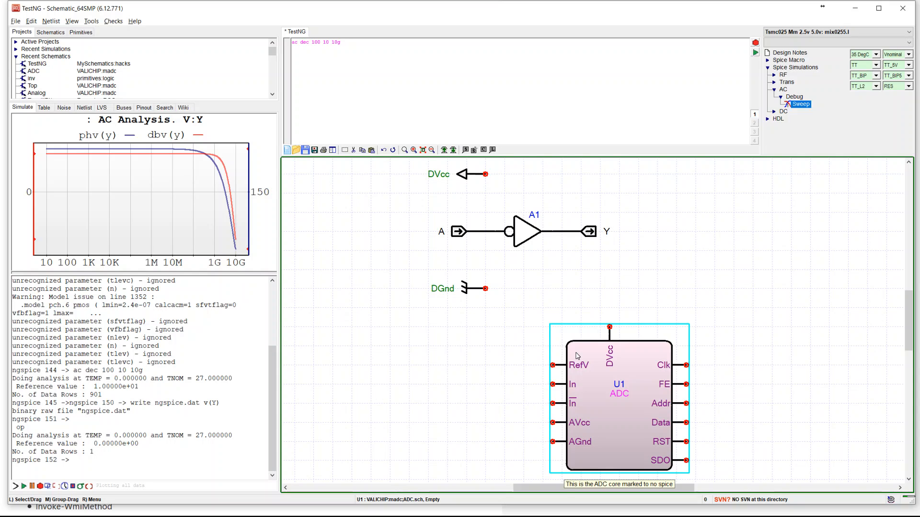
Step: Replace the designer note of inverter A1 with "INverter drawn oddly"
mouse_move(517, 214)
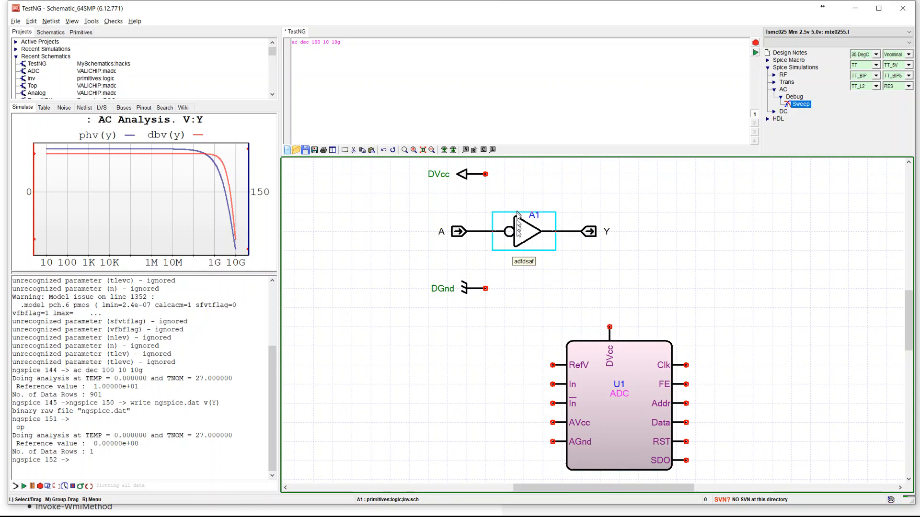
double_click(518, 239)
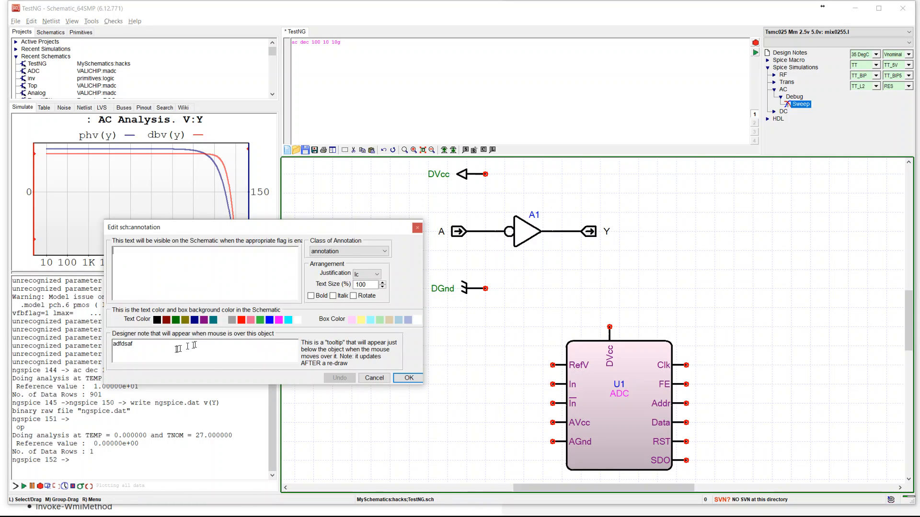
left_click_drag(194, 345, 52, 340)
type("INverter drawn oddly")
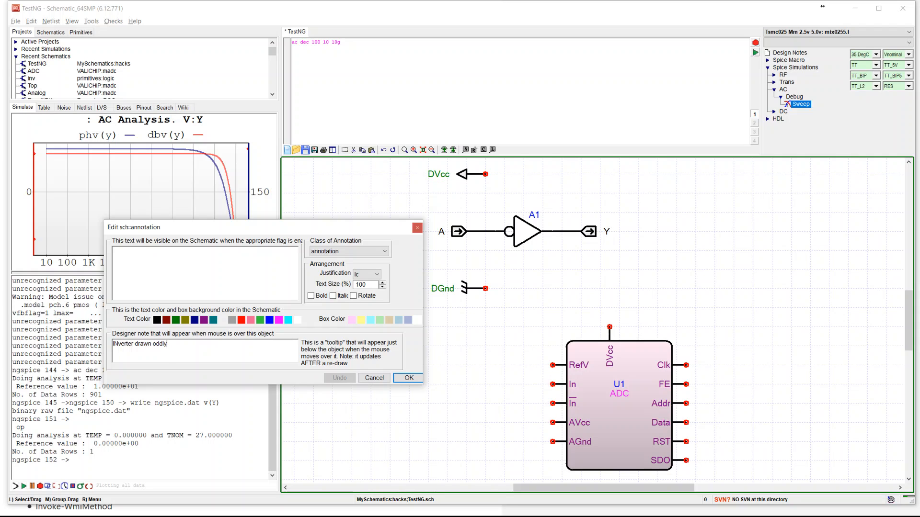
left_click(401, 378)
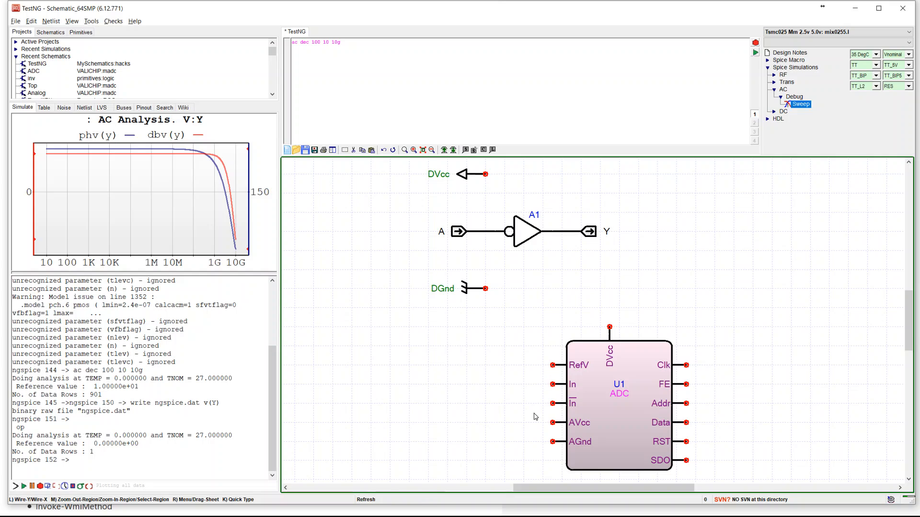
mouse_move(523, 247)
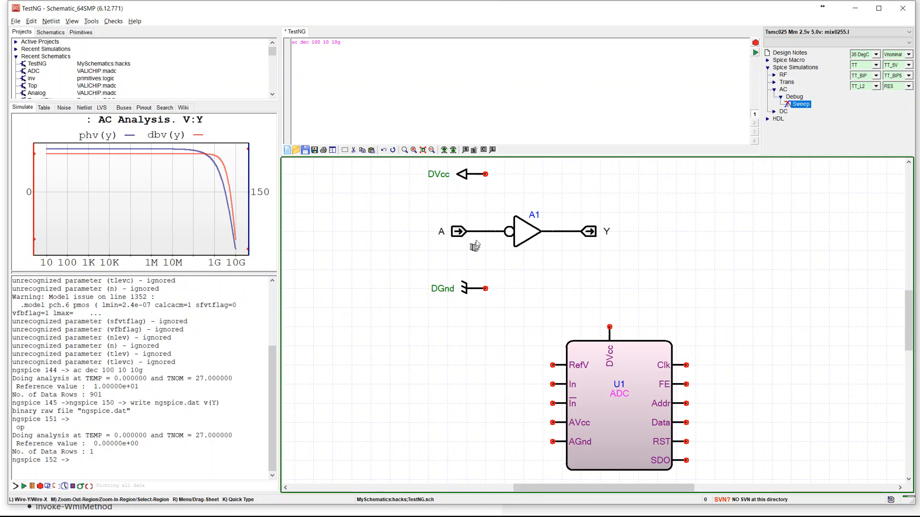
mouse_move(476, 235)
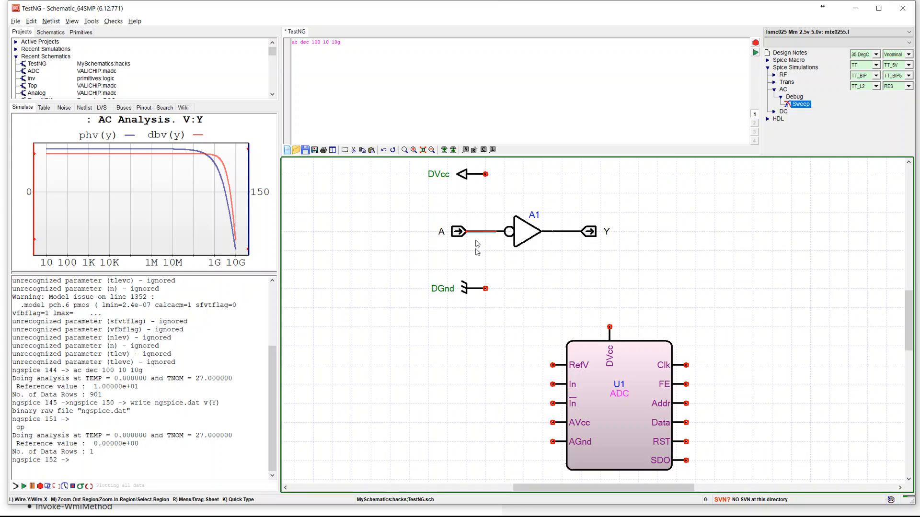
mouse_move(477, 293)
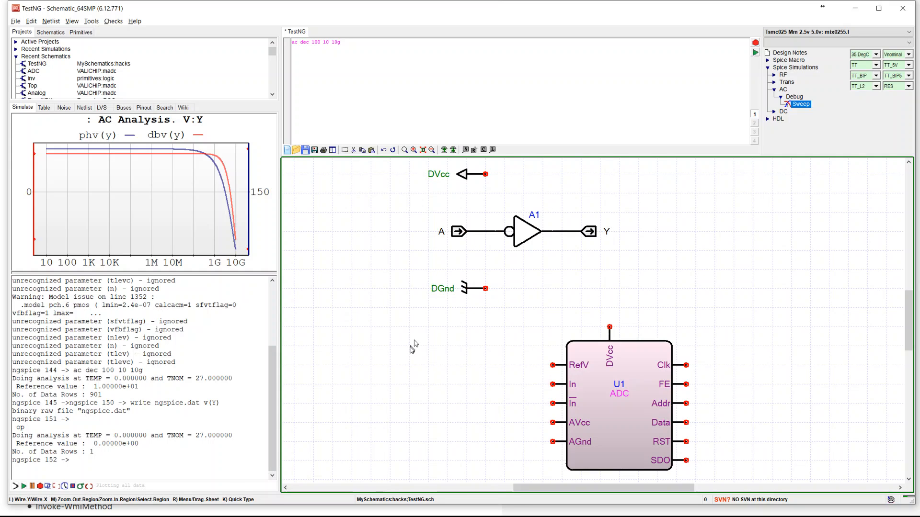